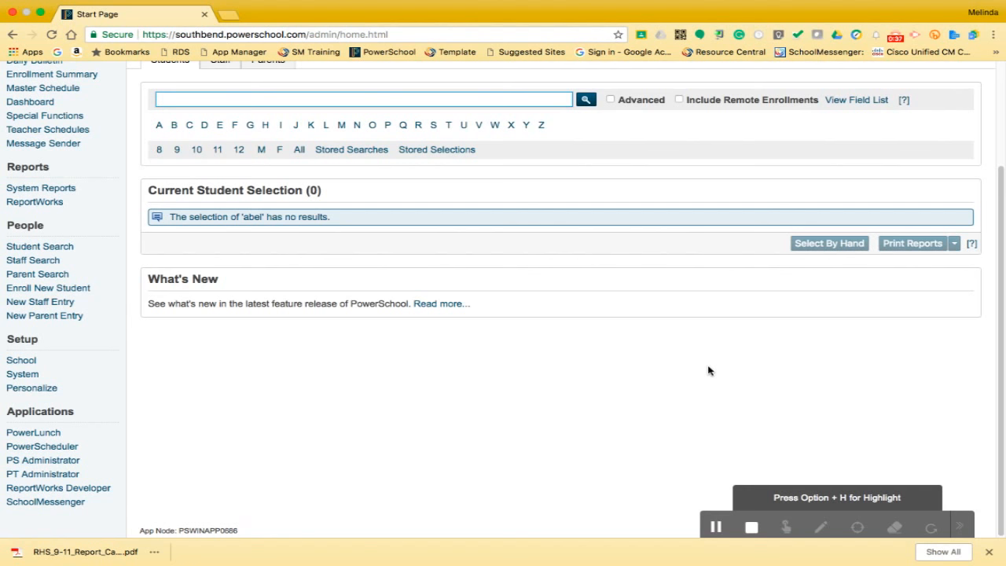
Select the grade 9 students and extend the search expression with "; U_studentsuserfields.bl_doc_pref"
left_click(177, 150)
left_click(232, 99)
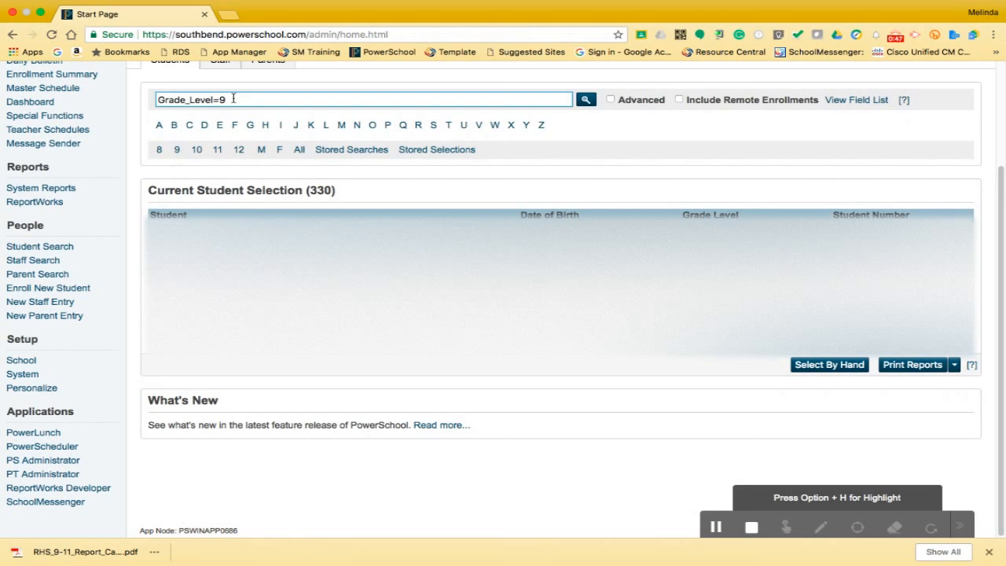
type(";")
type(" E")
type("_")
type("students")
type("userfields")
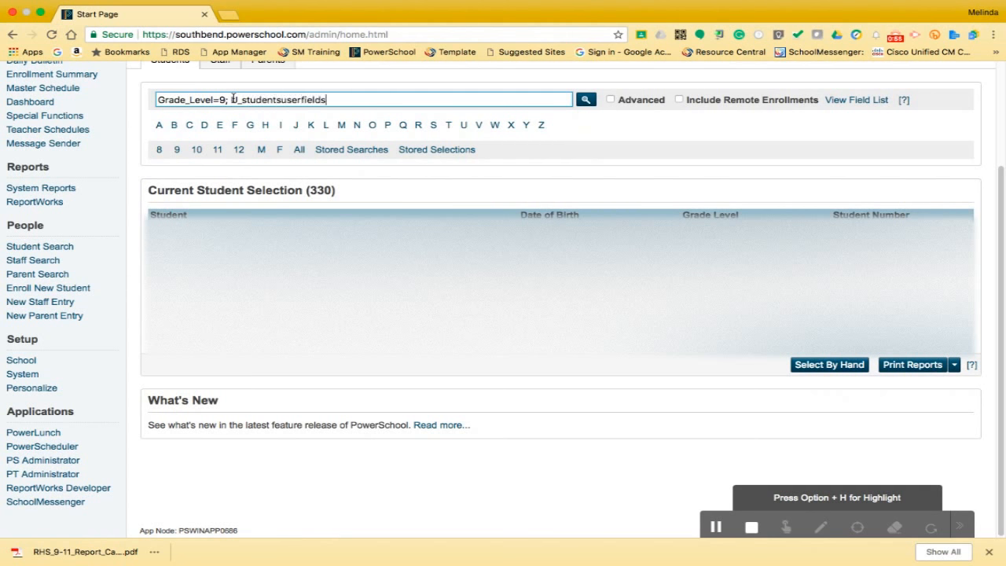
type(".bl_doc_pref")
type("=Spanish")
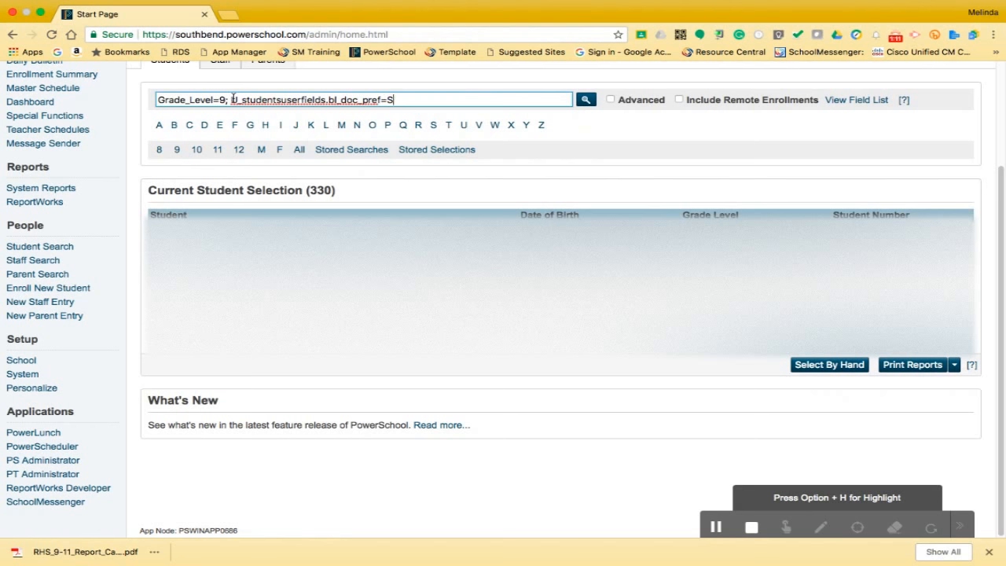
key("BackSpace")
key("BackSpace")
key("BackSpace")
key("BackSpace")
key("BackSpace")
key("BackSpace")
key("BackSpace")
key("BackSpace")
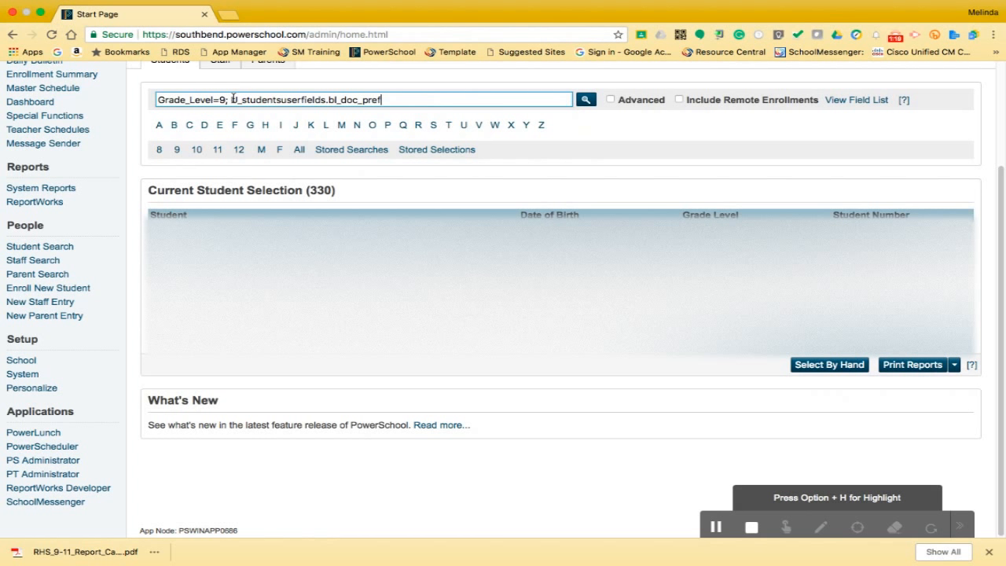
type("#Sp")
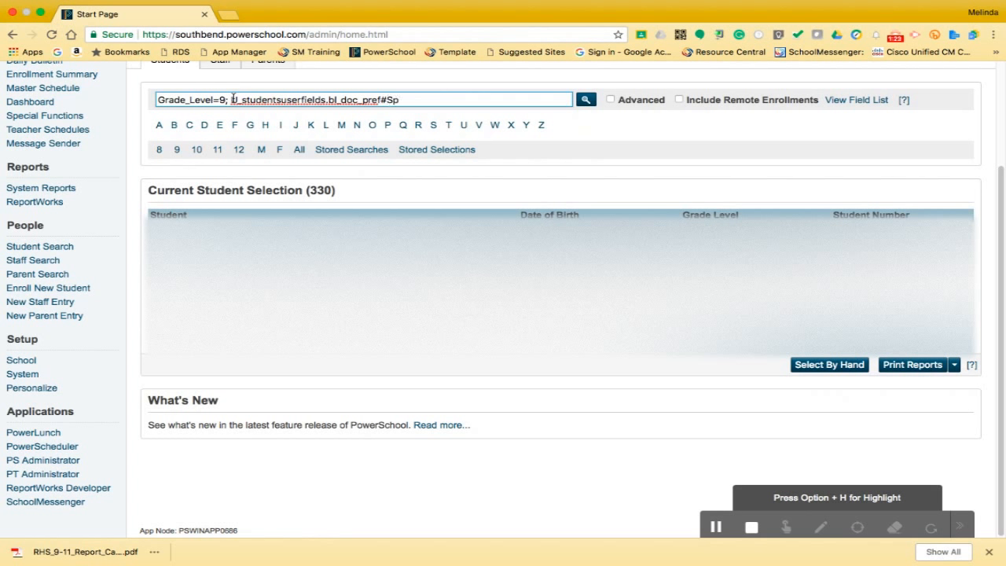
type("anish")
key("BackSpace")
key("BackSpace")
key("BackSpace")
key("BackSpace")
key("BackSpace")
key("BackSpace")
key("BackSpace")
key("BackSpace")
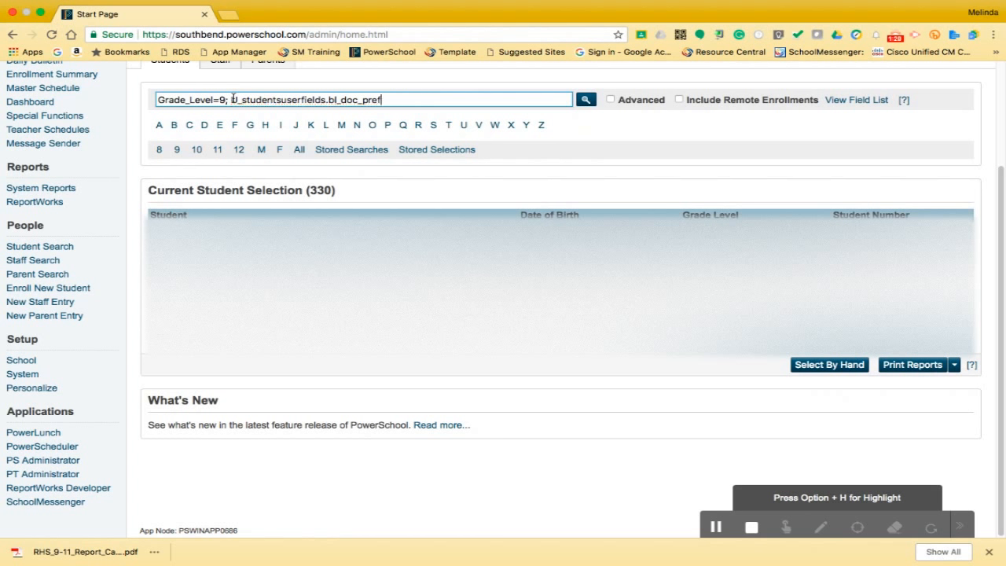
Complete the document preference condition with "=Spanish" and run the student search
type("+")
key("BackSpace")
type("=Spanihs")
key("BackSpace")
key("BackSpace")
type("sh")
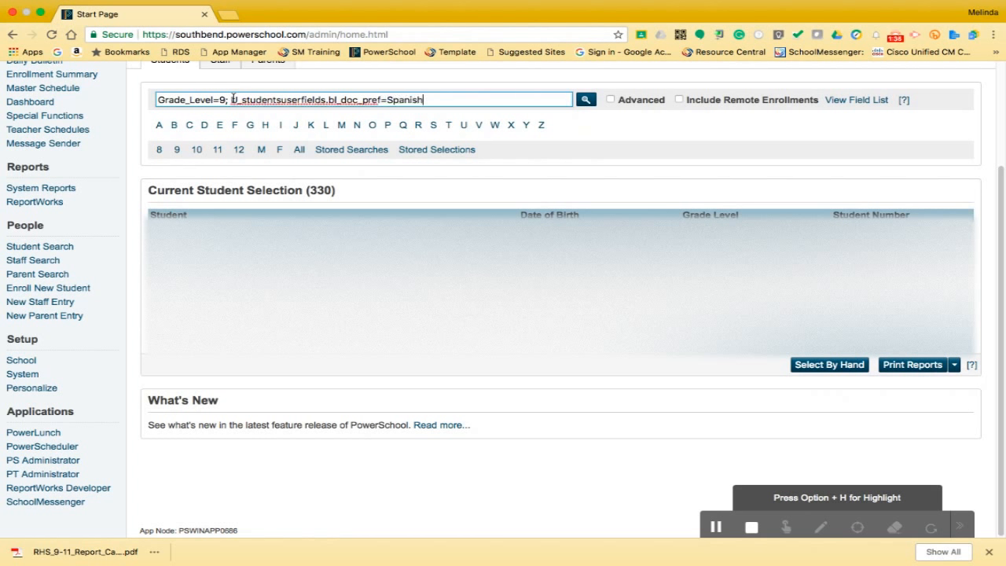
left_click(586, 104)
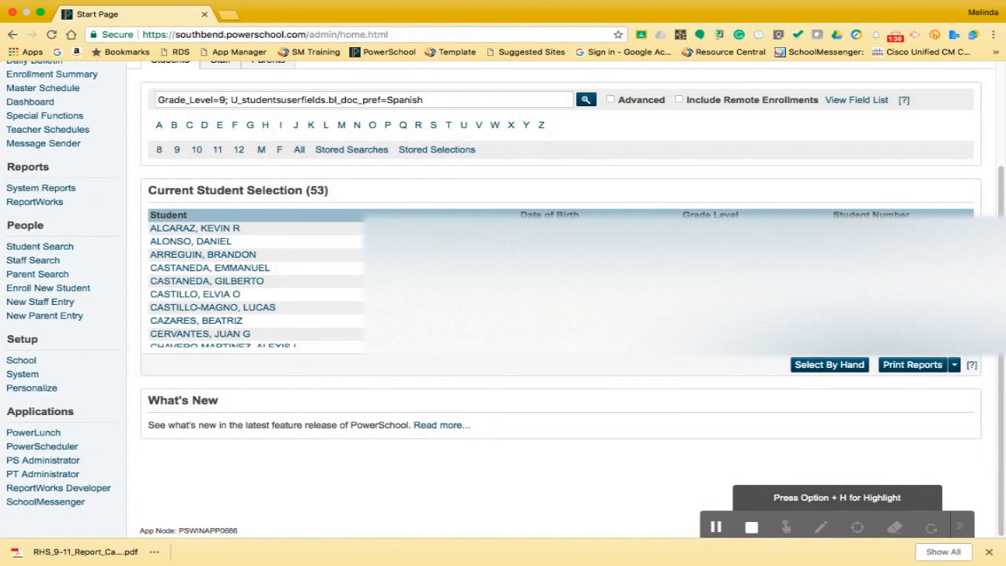
Submit the RHS 9-11 Report Card Spanish report for printing for the current student selection
left_click(954, 365)
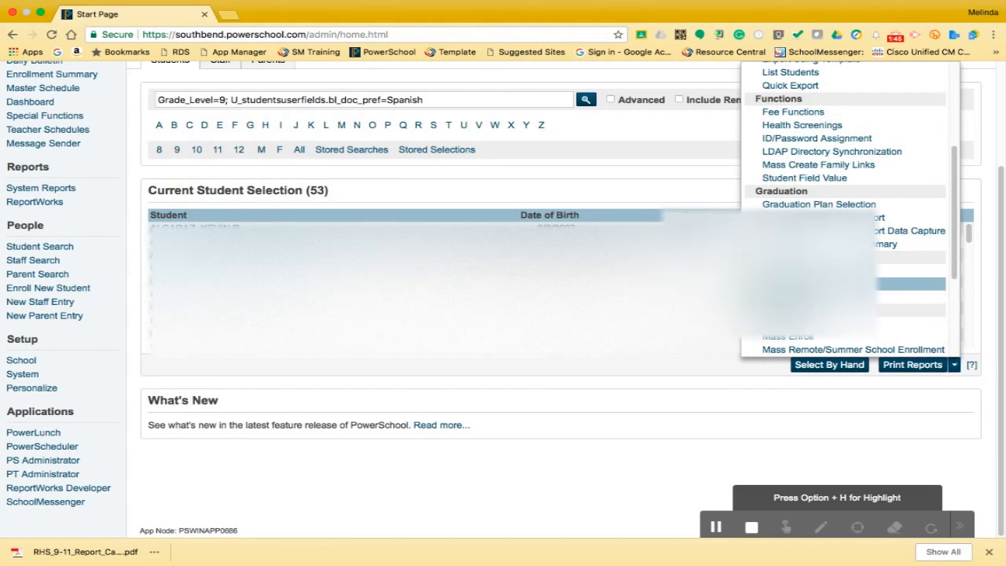
left_click(826, 296)
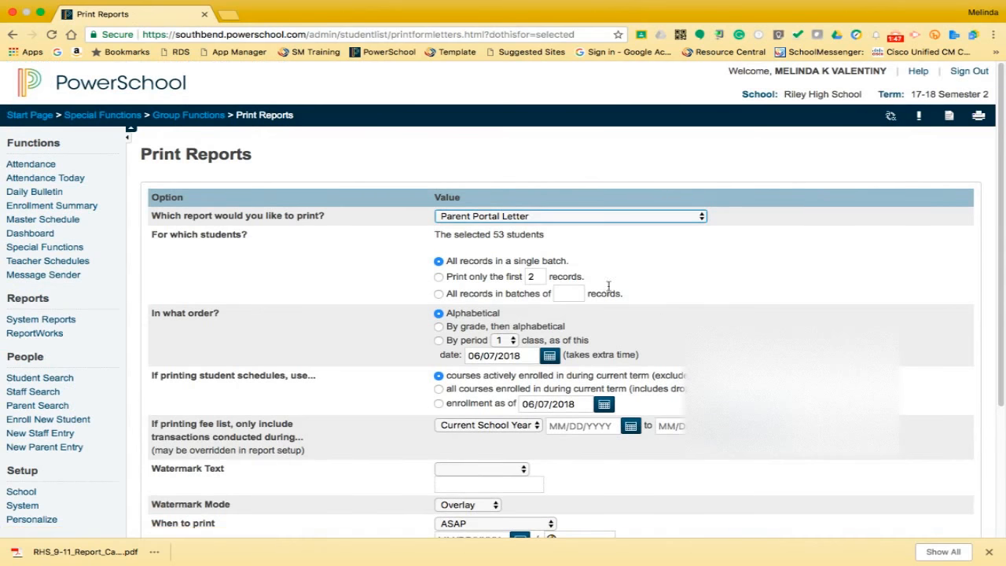
left_click(703, 221)
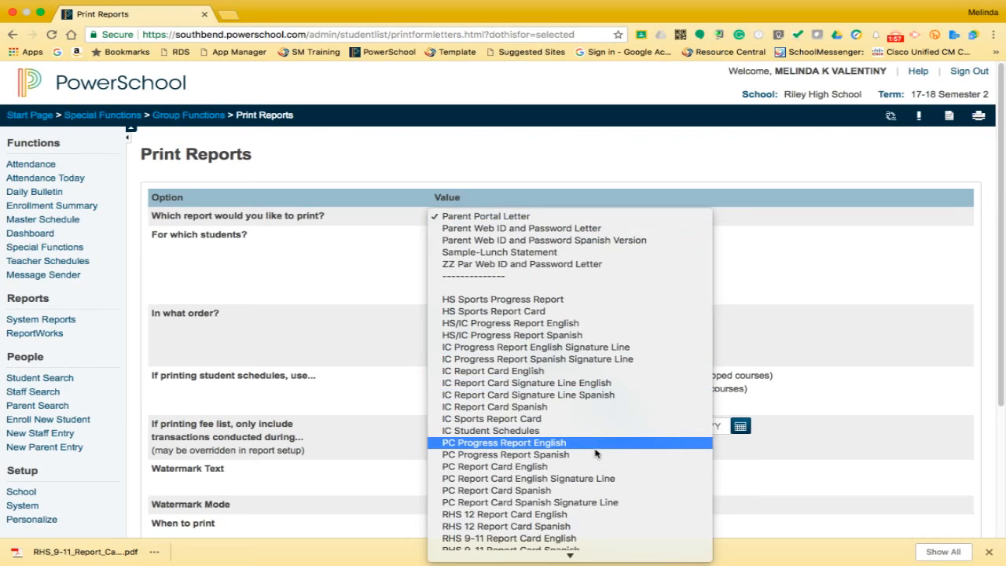
scroll(591, 510, "down", 2)
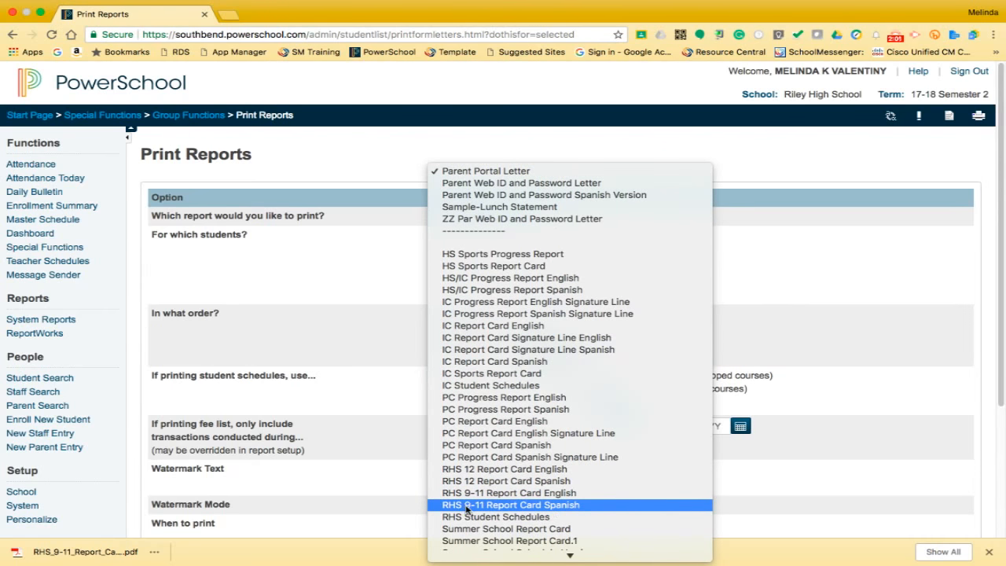
left_click(524, 507)
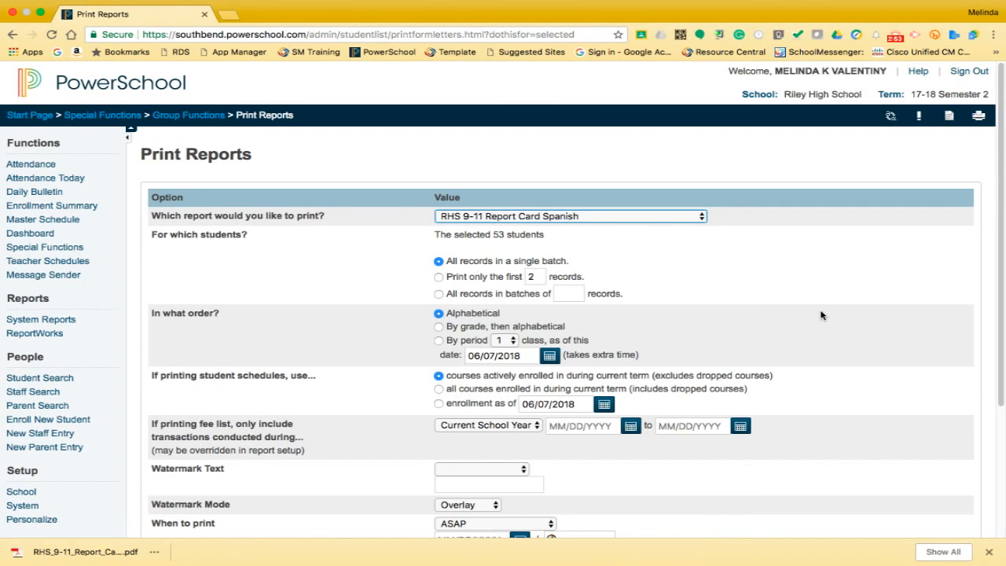
scroll(821, 315, "down", 5)
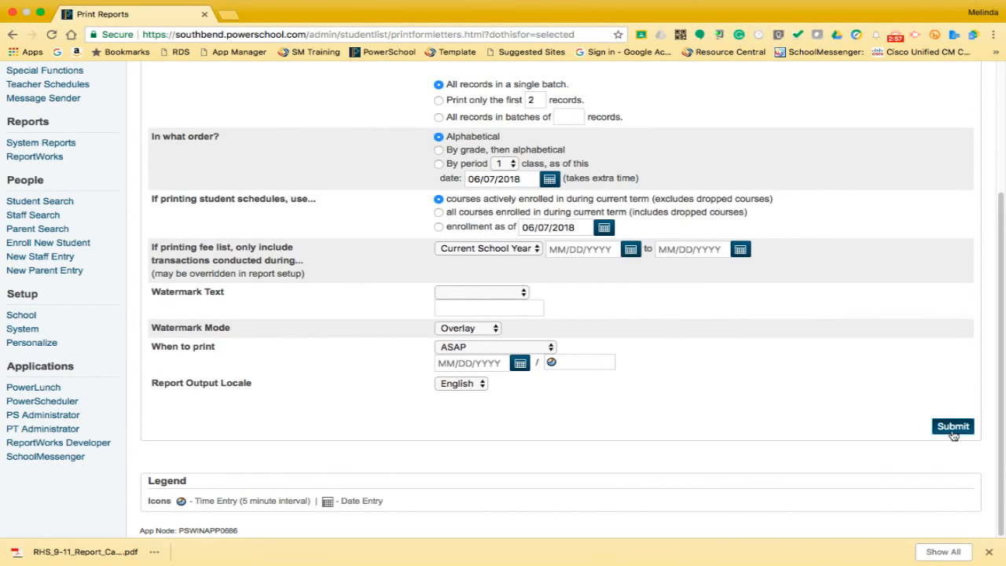
left_click(953, 427)
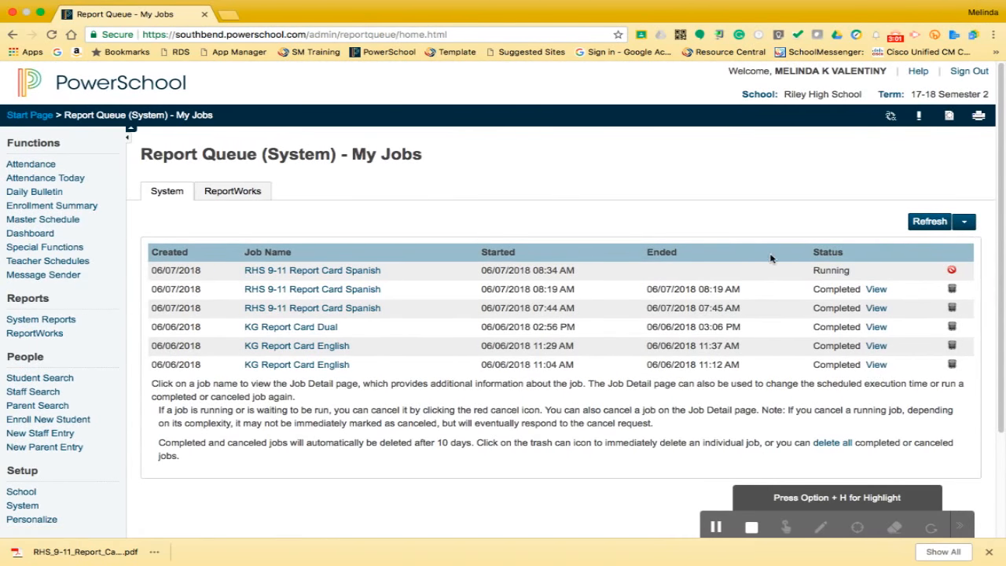
View the completed RHS 9-11 Report Card Spanish job from the refreshed report queue and save its PDF to the Desktop
left_click(928, 222)
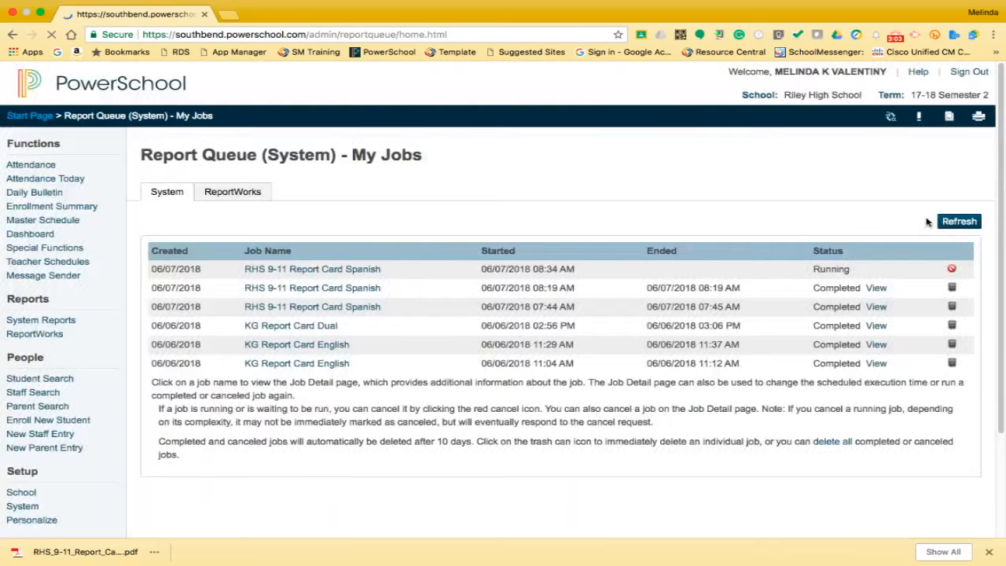
left_click(876, 290)
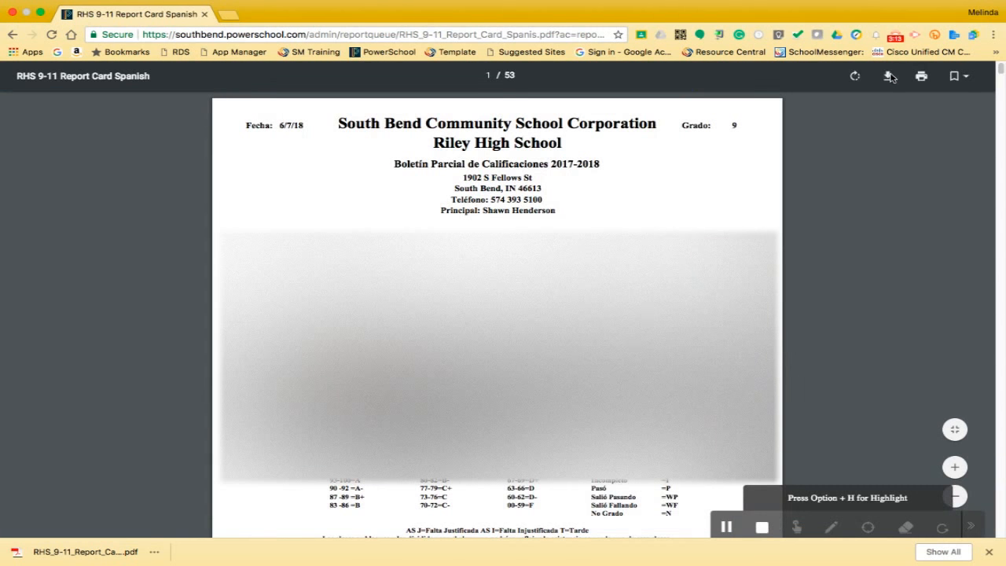
left_click(891, 77)
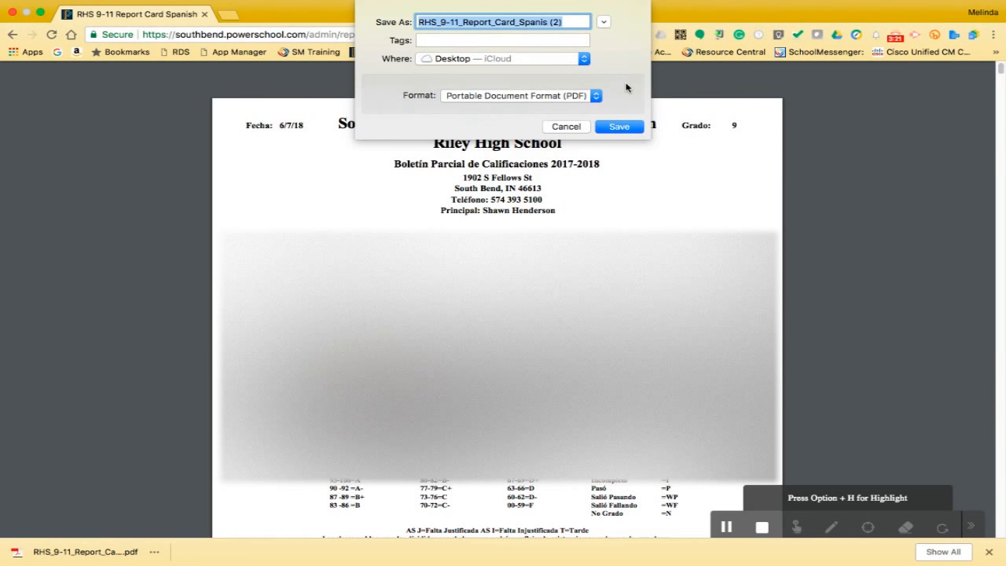
left_click(620, 127)
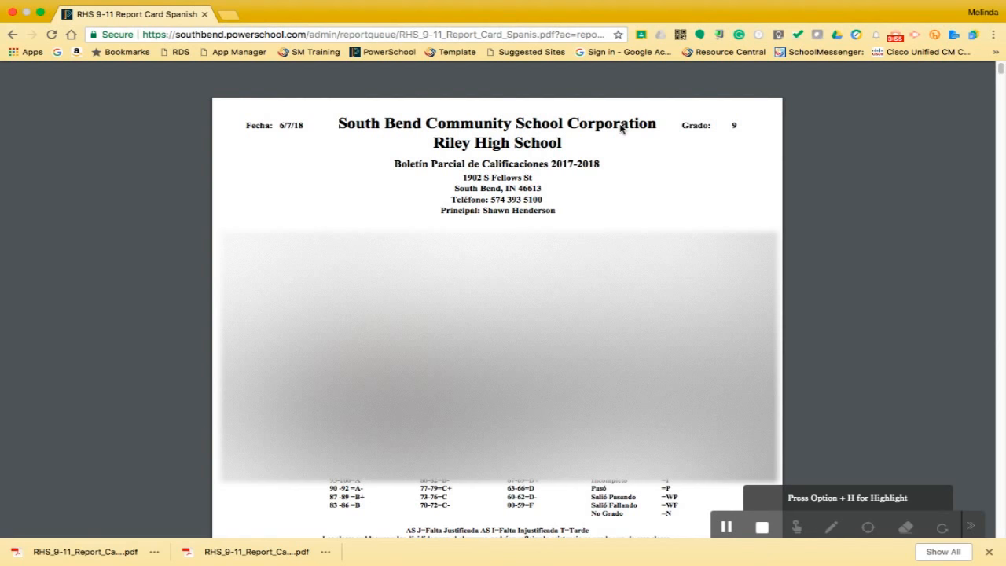
left_click(890, 38)
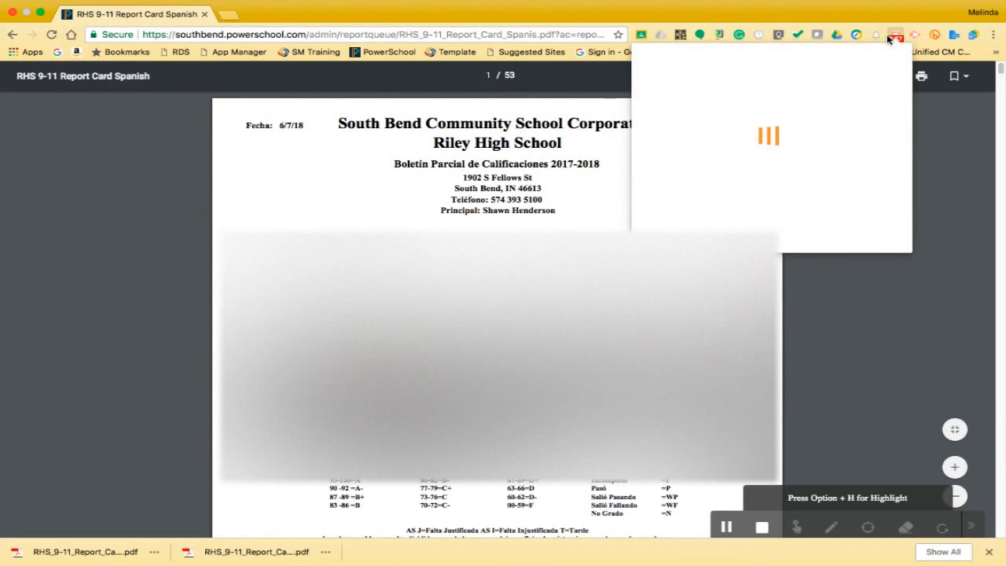
left_click(820, 280)
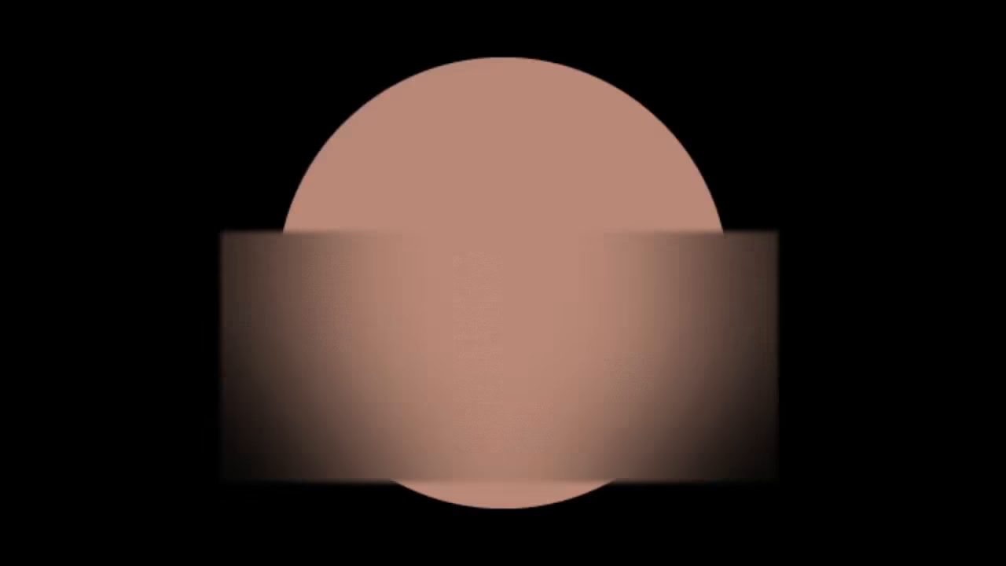